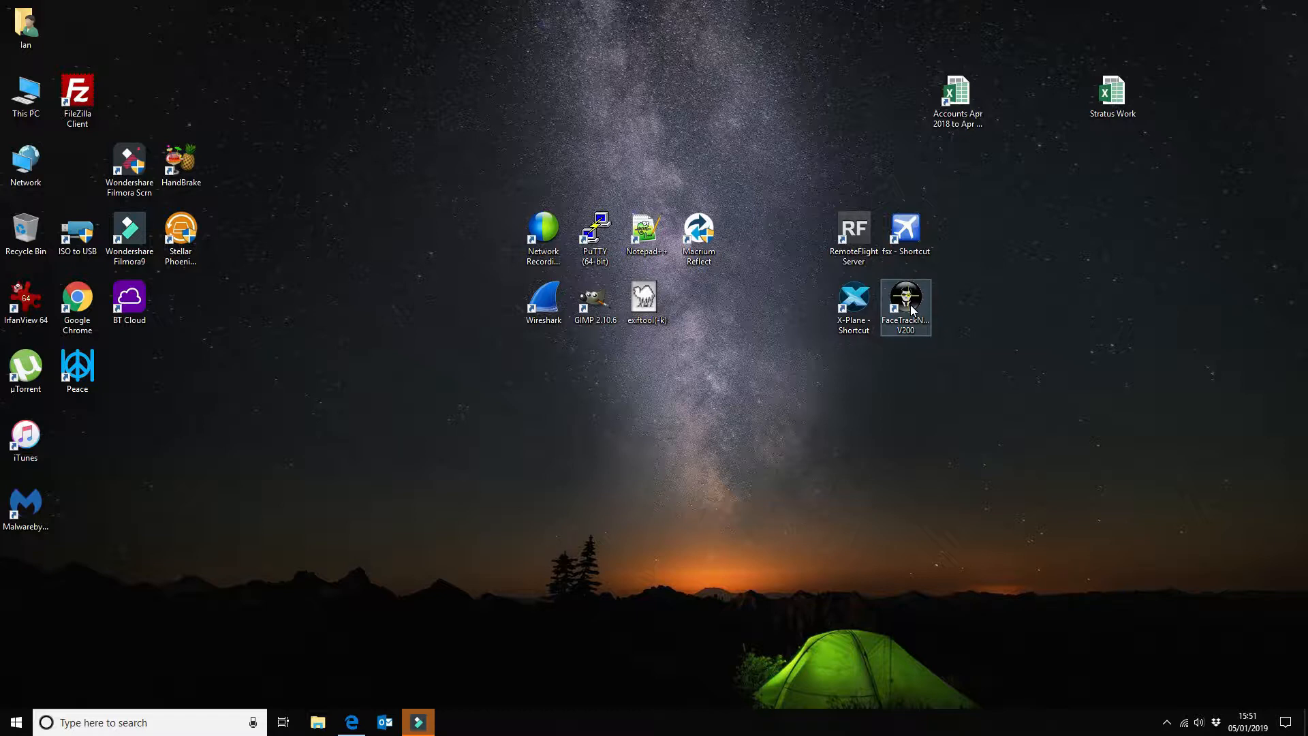
Launch FaceTrackNoIR, dismiss the FSX SimConnect notification and reposition the main window on the desktop
{"action": "double_click", "coordinate": [913, 309]}
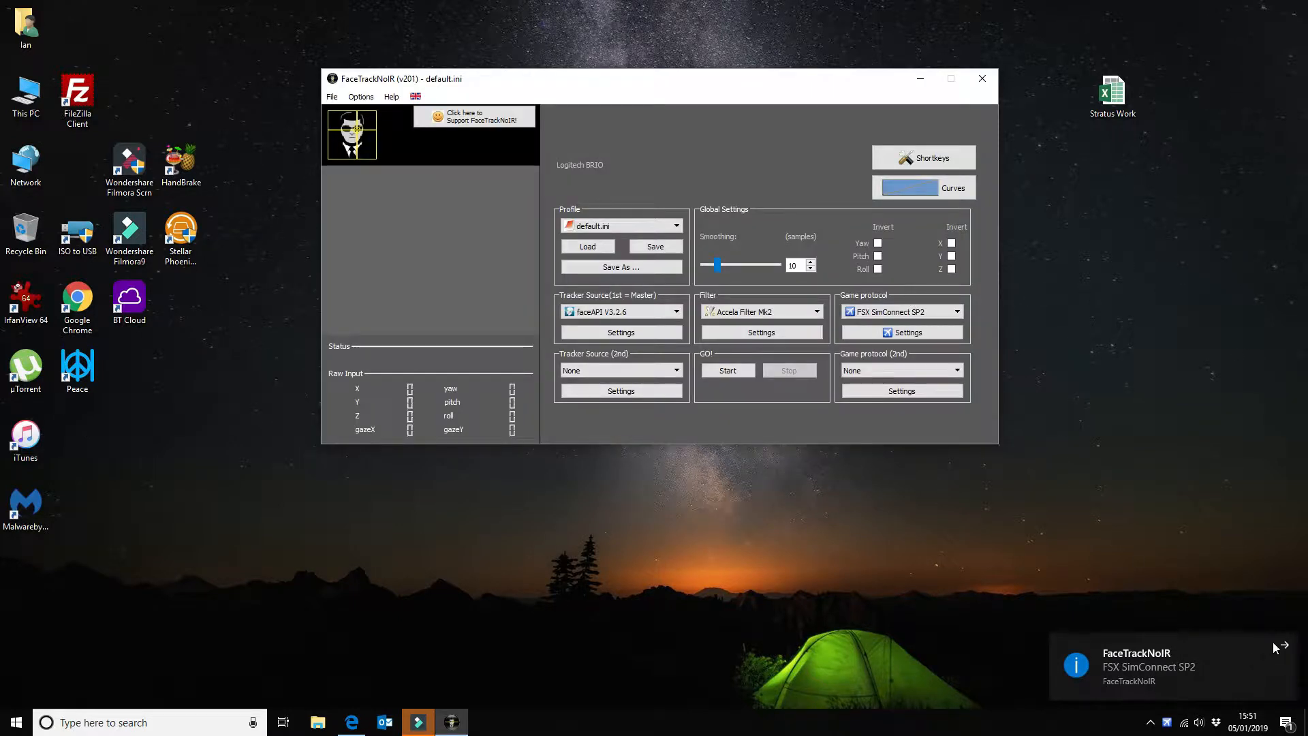
{"action": "left_click", "coordinate": [1286, 650]}
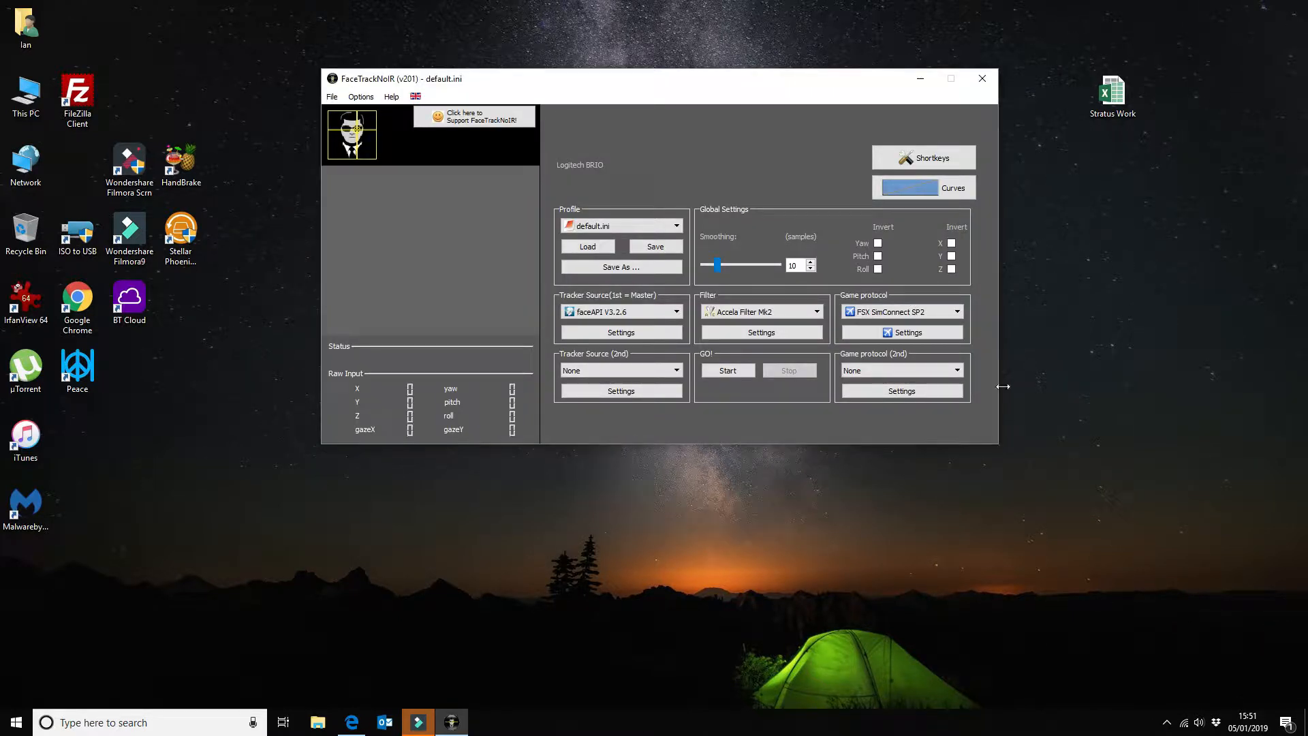
{"action": "left_click_drag", "start_coordinate": [615, 93], "coordinate": [584, 124]}
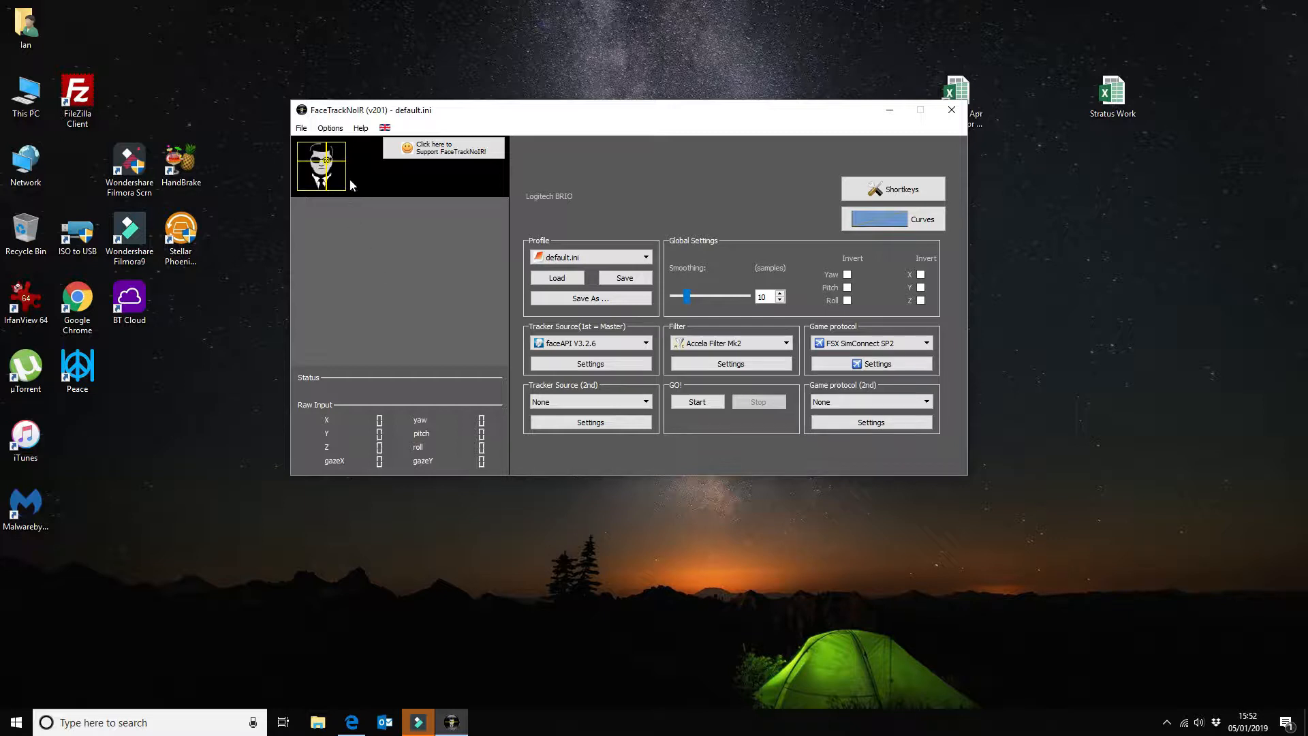
{"action": "left_click_drag", "start_coordinate": [496, 110], "coordinate": [556, 109]}
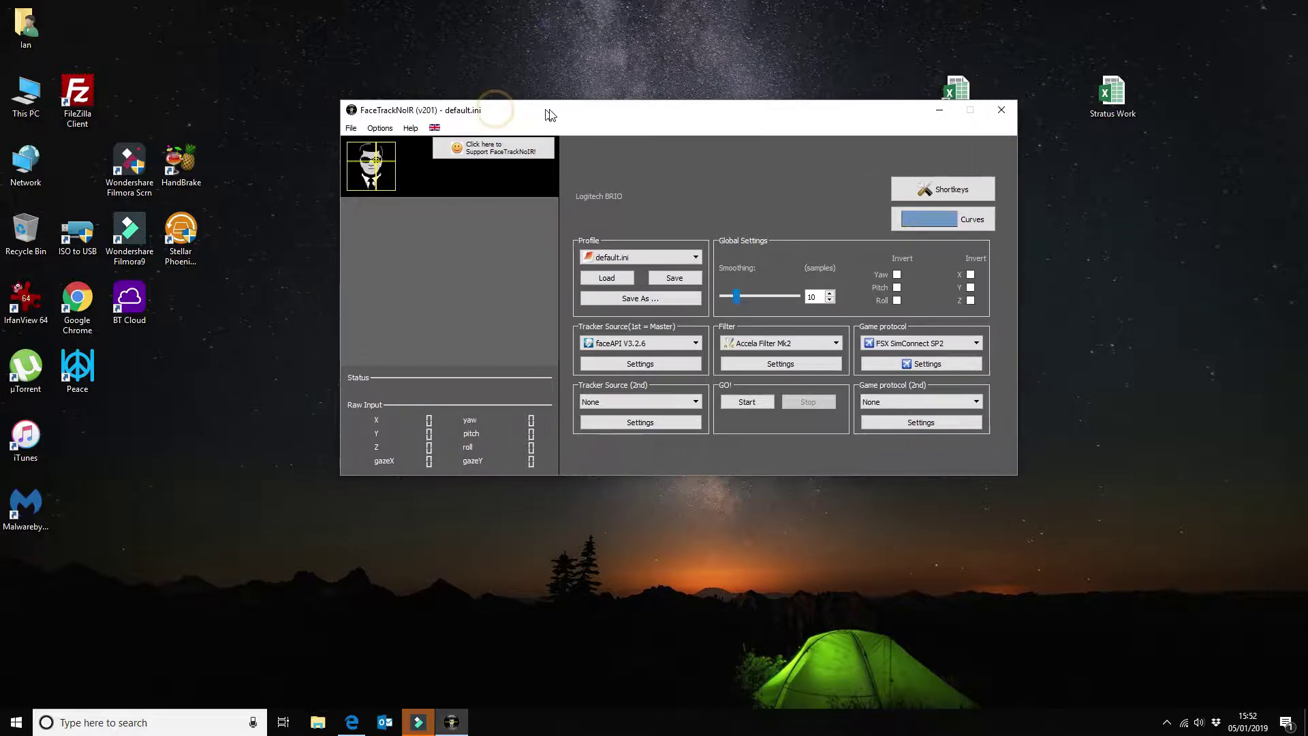
In Preferences, enable auto-start tracking, auto-minimise to the tray after 5 seconds, and confirm
{"action": "left_click", "coordinate": [390, 129]}
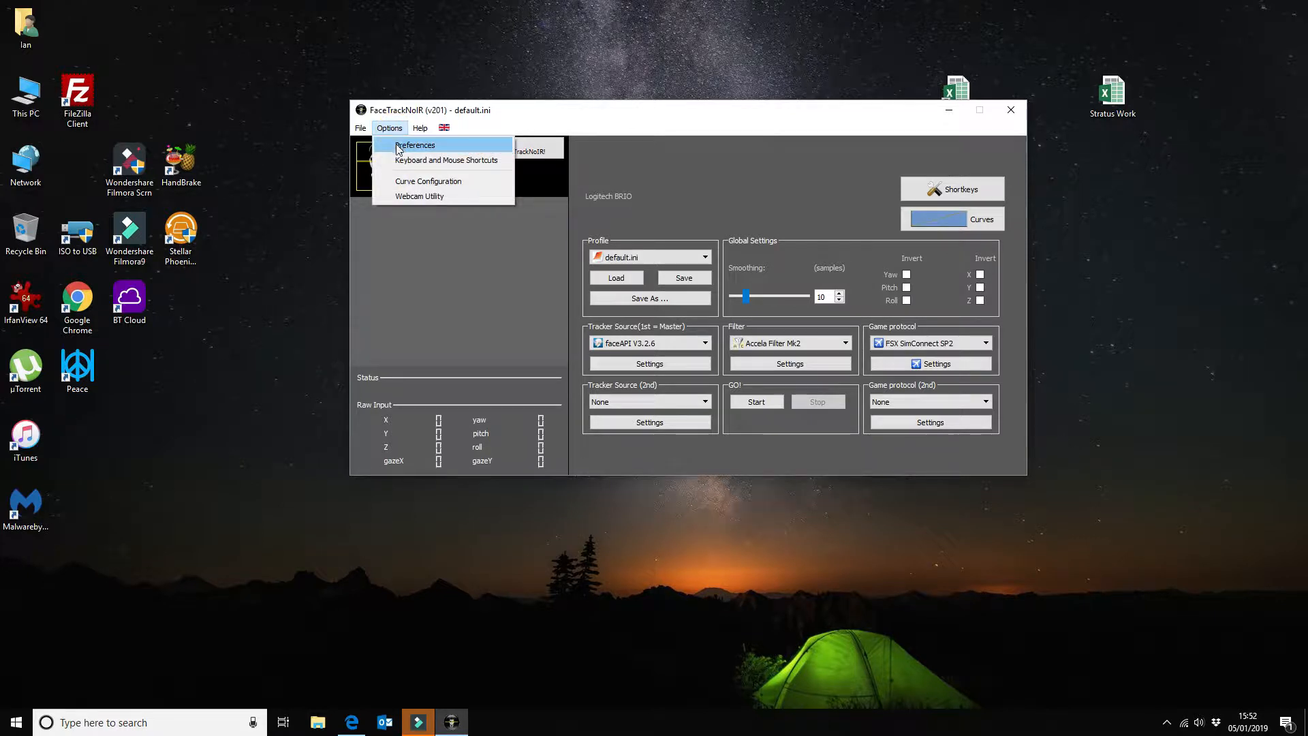
{"action": "left_click", "coordinate": [398, 143]}
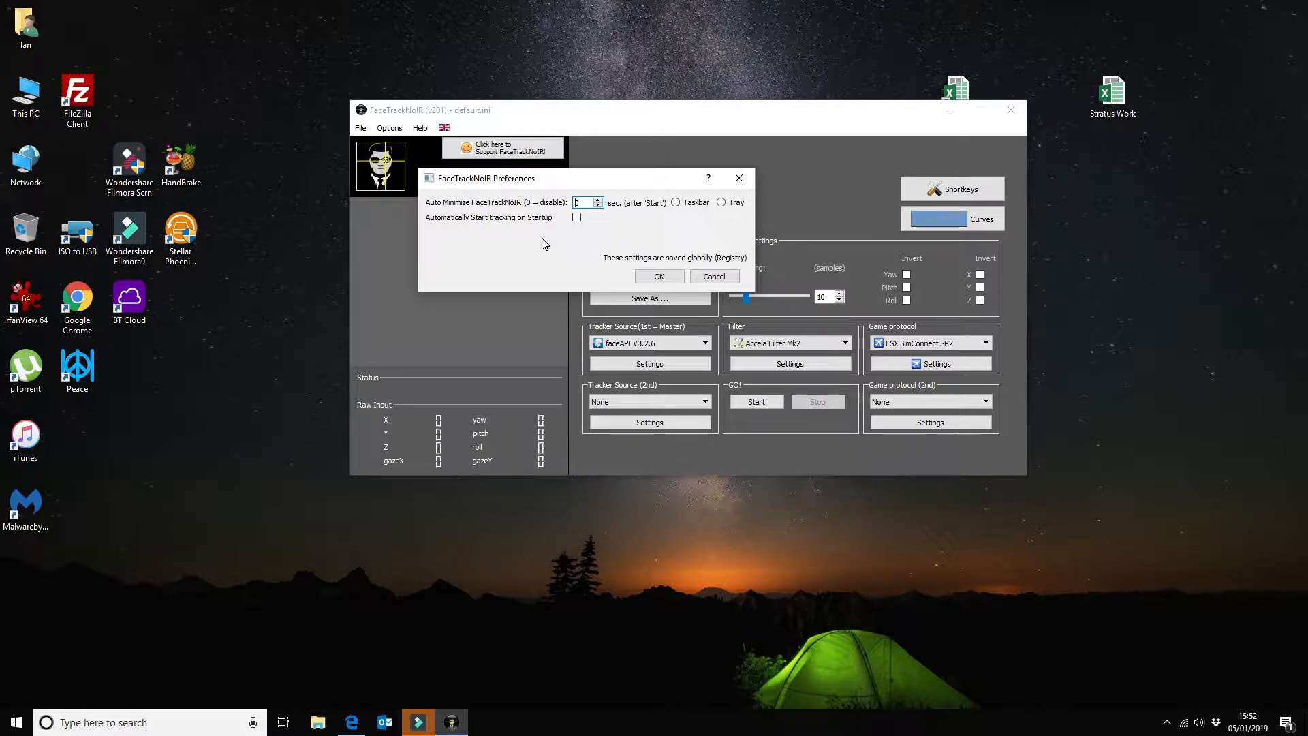
{"action": "left_click", "coordinate": [577, 219]}
{"action": "left_click", "coordinate": [597, 198]}
{"action": "left_click", "coordinate": [577, 218]}
{"action": "left_click", "coordinate": [599, 199]}
{"action": "left_click", "coordinate": [721, 202]}
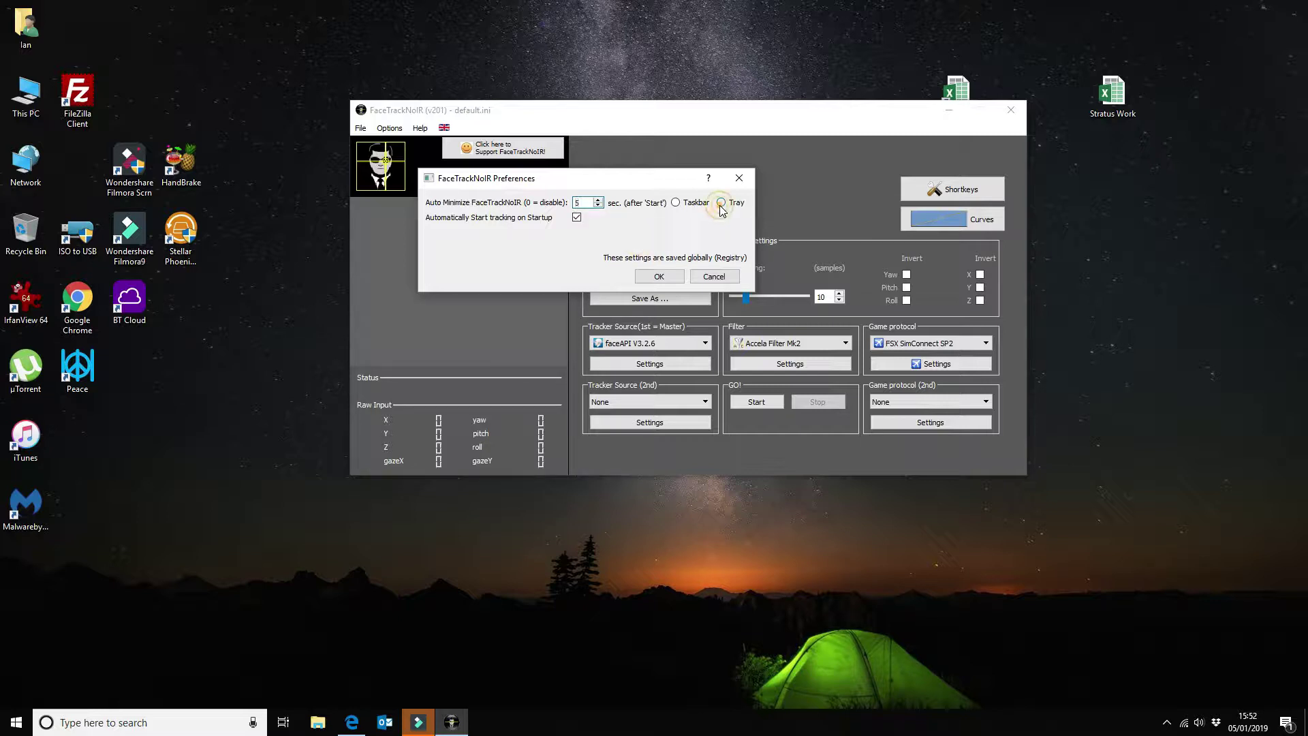
{"action": "left_click", "coordinate": [659, 279]}
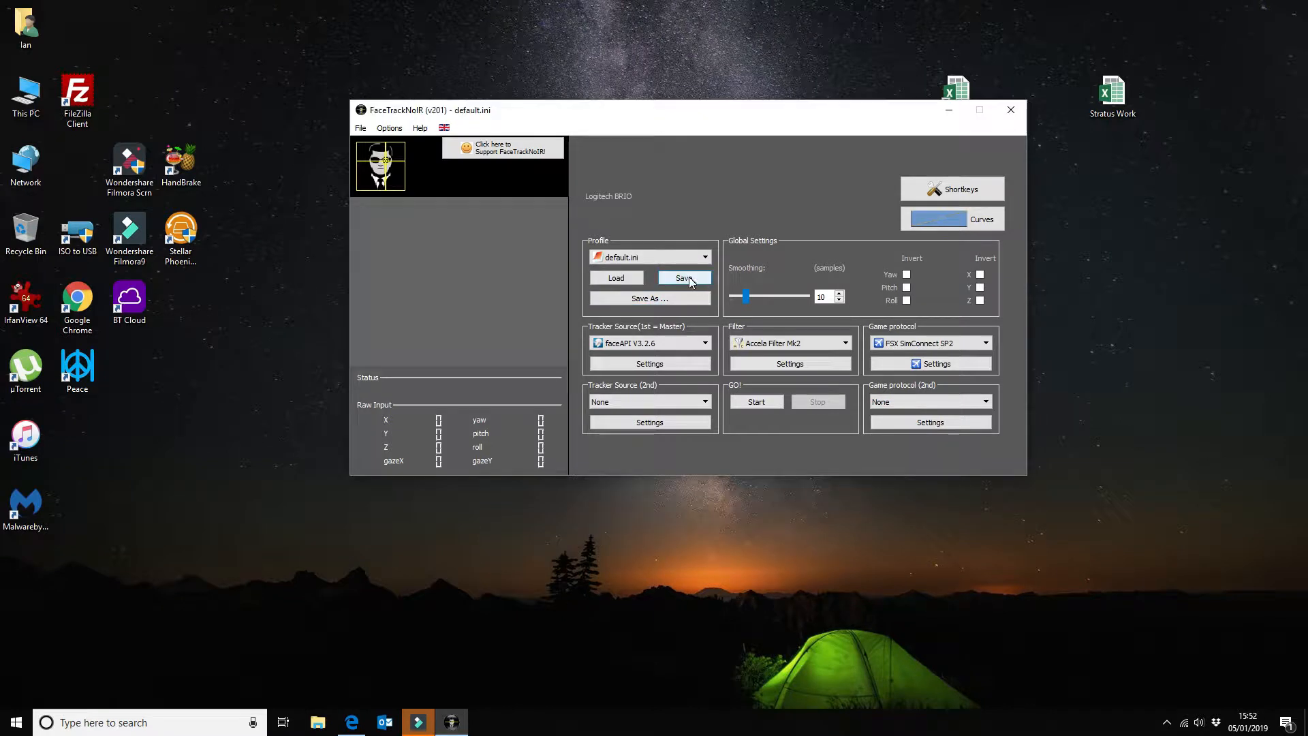
Save the default profile from the Profile box and again via File > Save
{"action": "left_click", "coordinate": [690, 278]}
{"action": "left_click", "coordinate": [360, 128]}
{"action": "left_click", "coordinate": [367, 161]}
Lower the Smoothing slider to its minimum, then raise it back to 10 samples
{"action": "left_click_drag", "start_coordinate": [747, 297], "coordinate": [732, 297]}
{"action": "left_click", "coordinate": [733, 298]}
{"action": "left_click", "coordinate": [732, 298]}
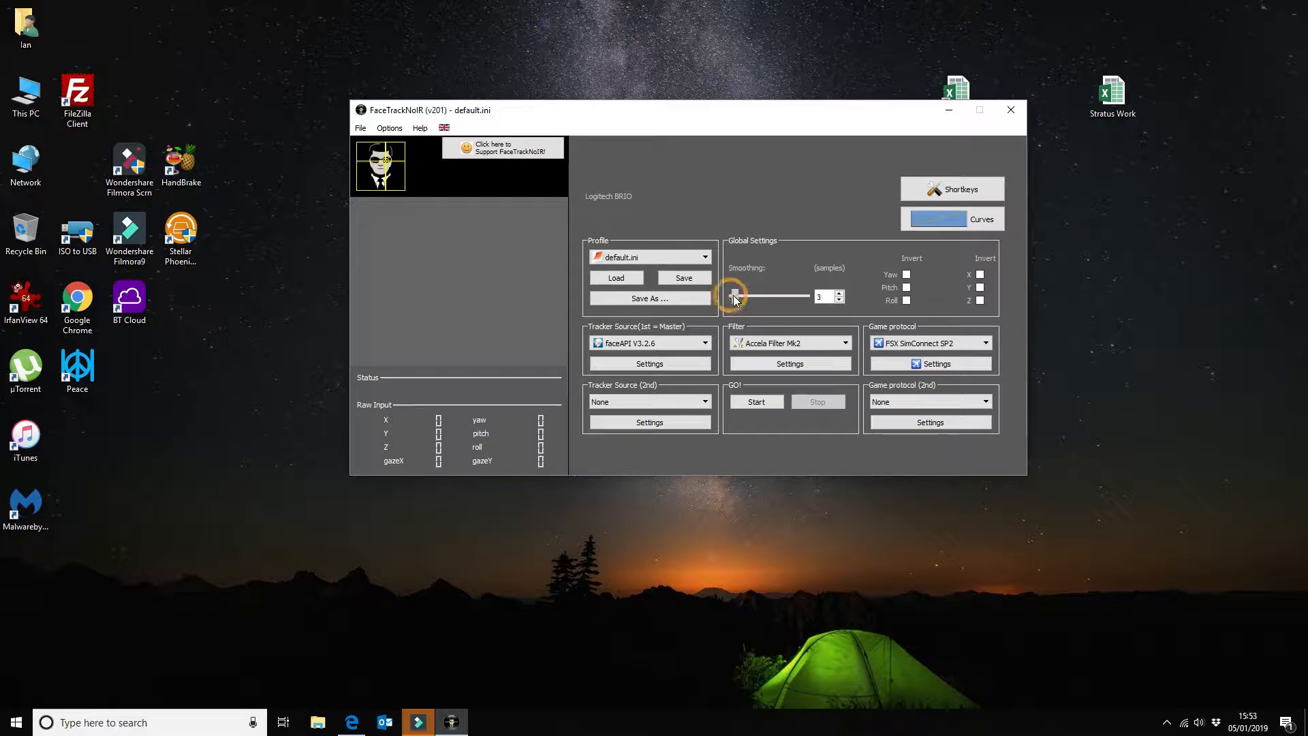
{"action": "left_click_drag", "start_coordinate": [732, 298], "coordinate": [743, 297]}
{"action": "left_click", "coordinate": [943, 233]}
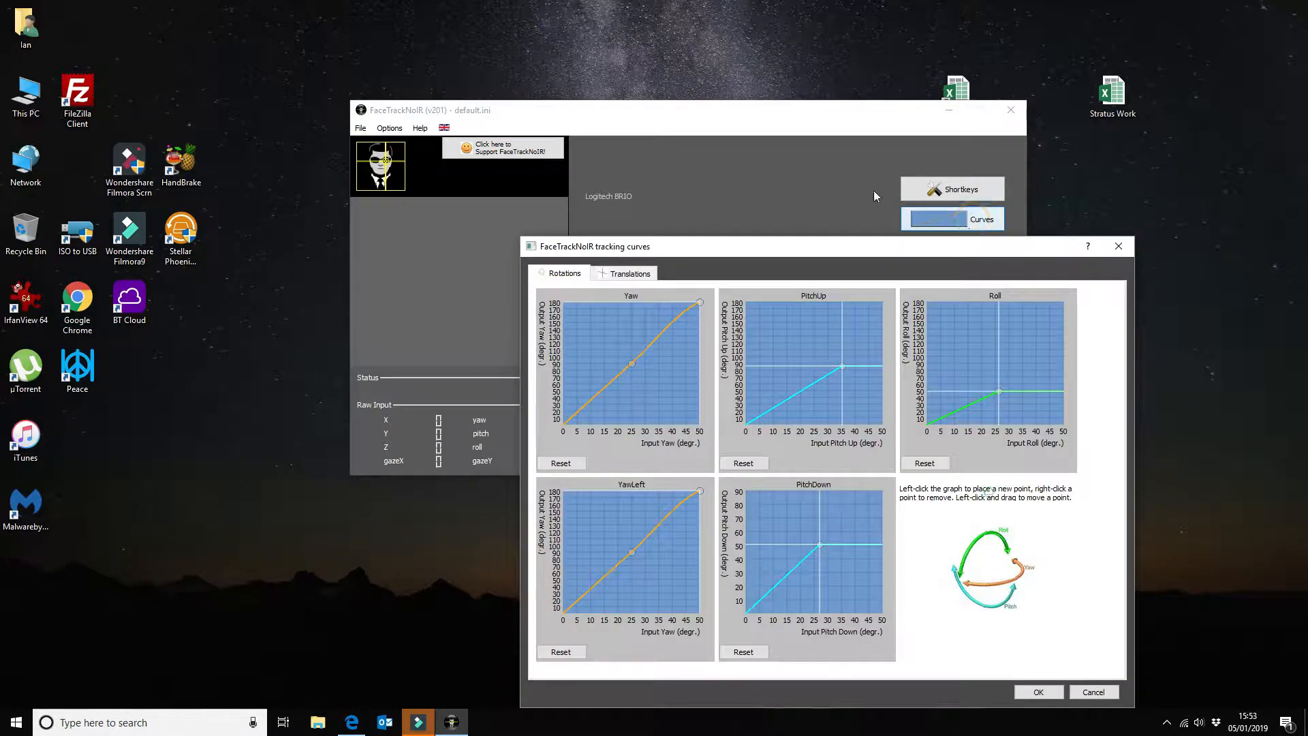
{"action": "left_click_drag", "start_coordinate": [802, 255], "coordinate": [800, 125]}
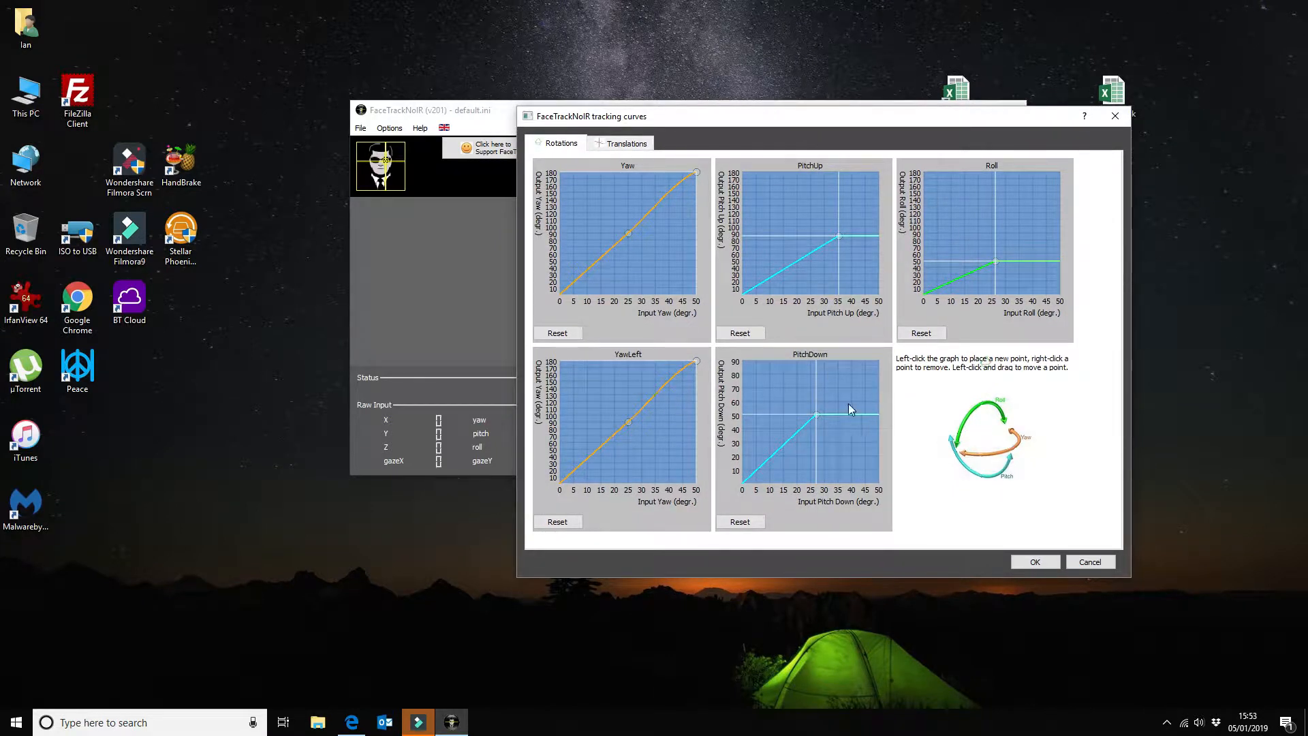
{"action": "left_click", "coordinate": [625, 143]}
{"action": "left_click", "coordinate": [562, 143]}
{"action": "left_click", "coordinate": [1036, 562]}
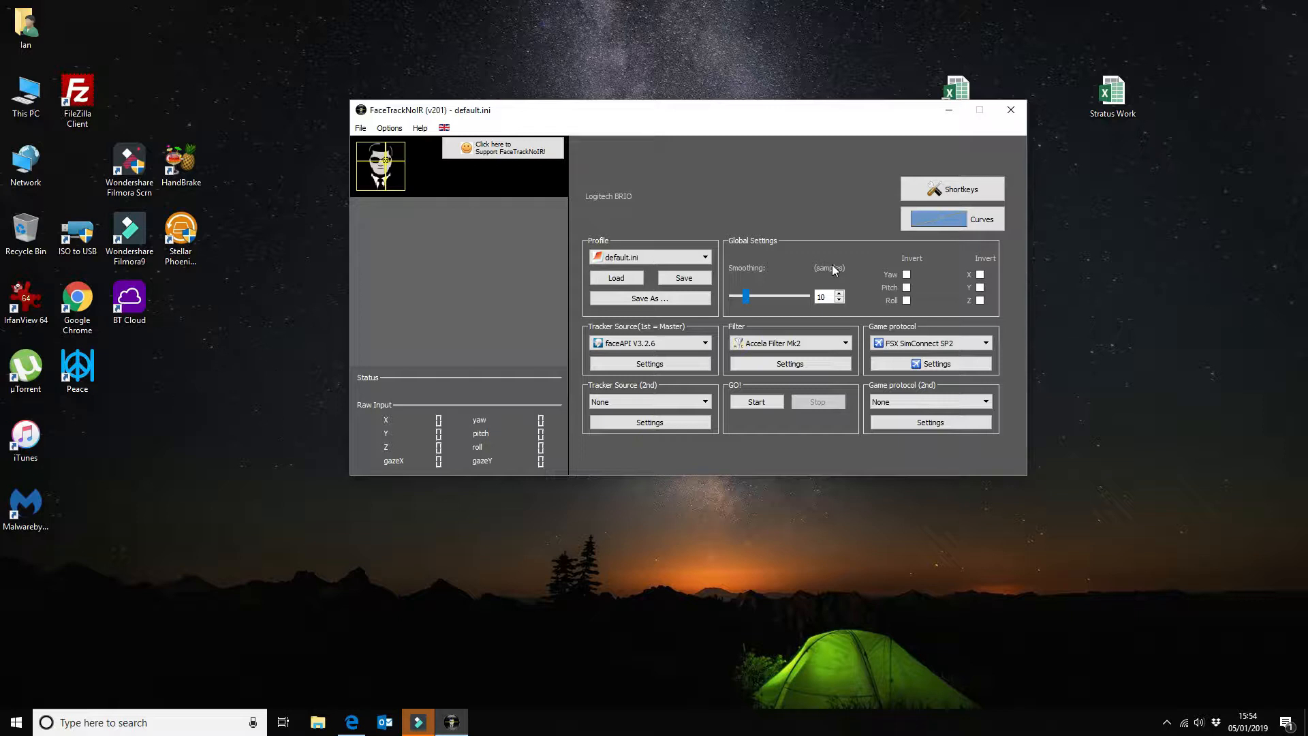
Start head tracking, restore the main window from the tray icon, then stop the tracker
{"action": "left_click", "coordinate": [757, 404]}
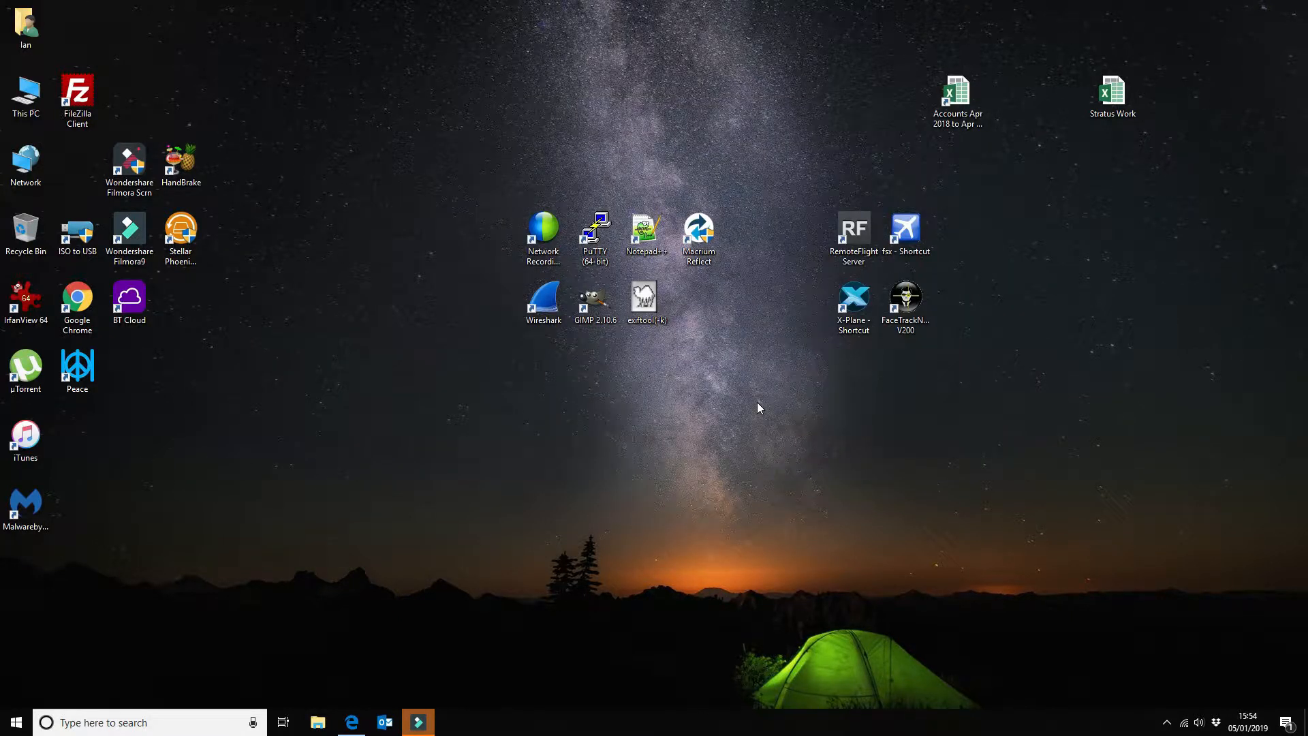
{"action": "left_click", "coordinate": [1168, 722]}
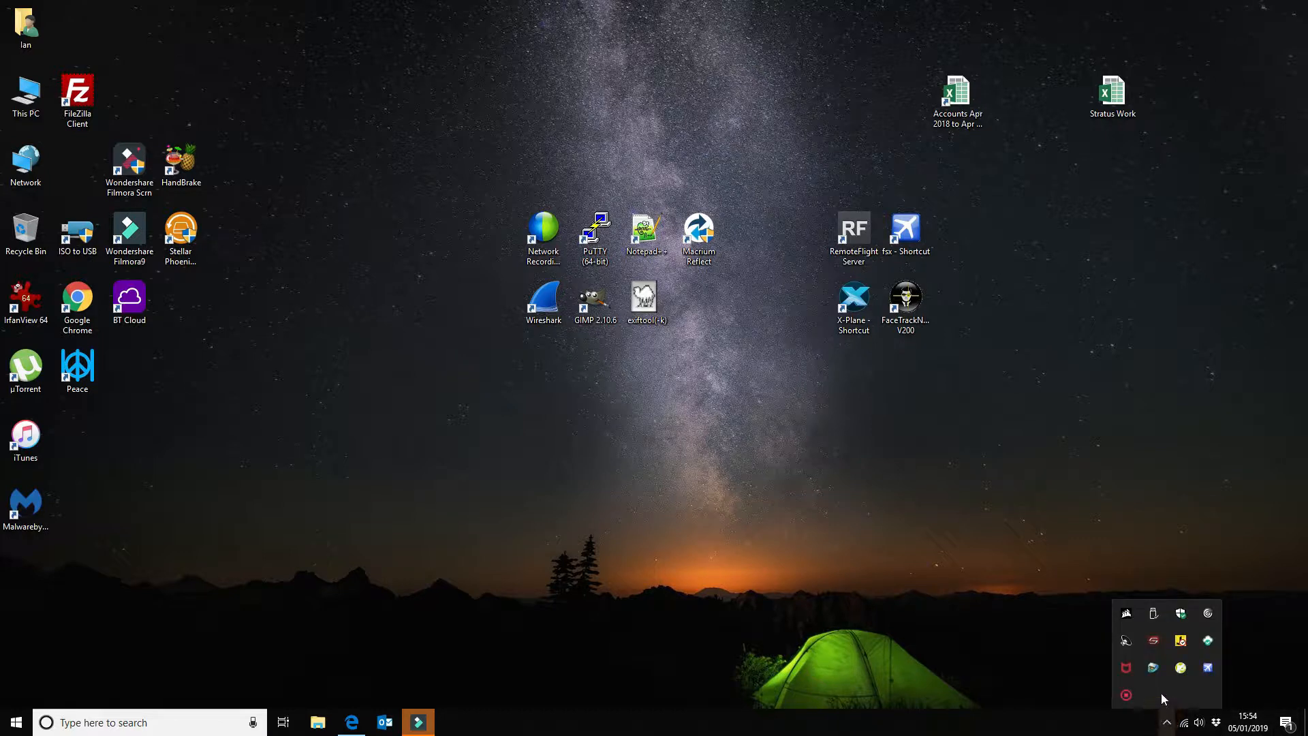
{"action": "right_click", "coordinate": [1208, 670]}
{"action": "left_click", "coordinate": [1227, 696]}
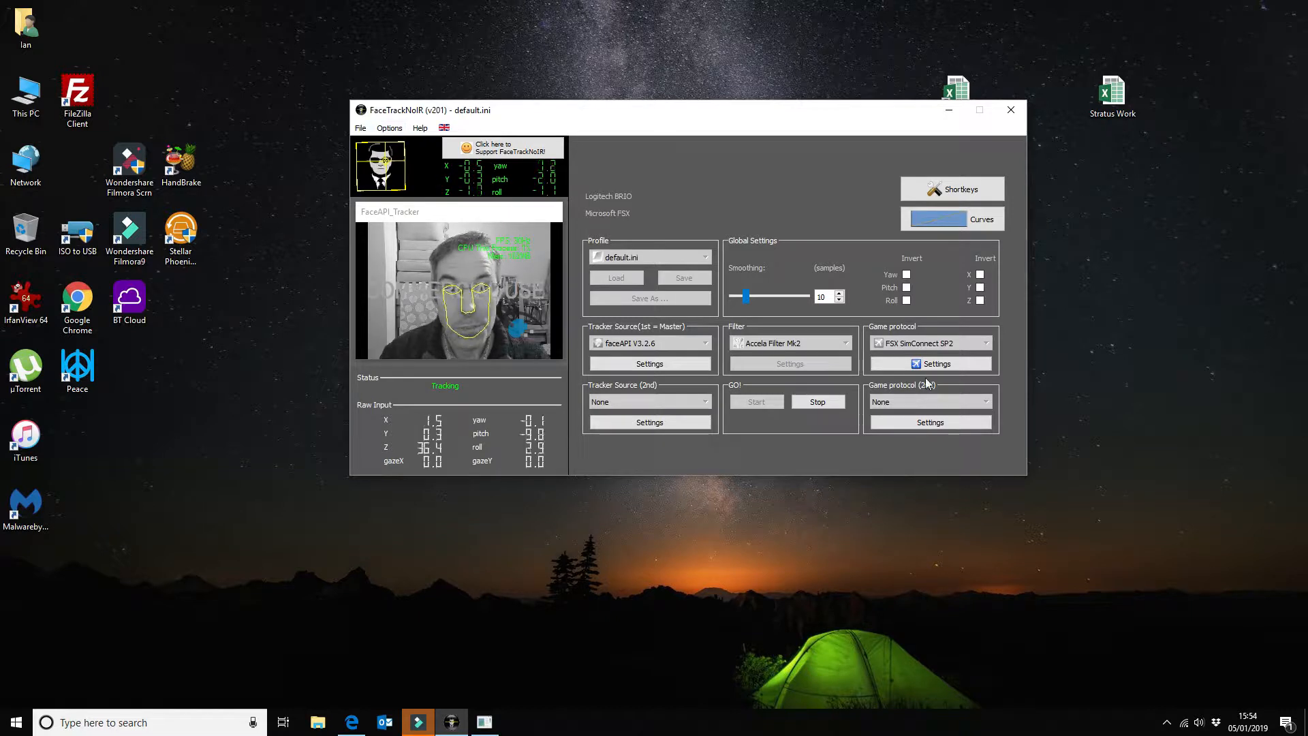
{"action": "left_click", "coordinate": [837, 406]}
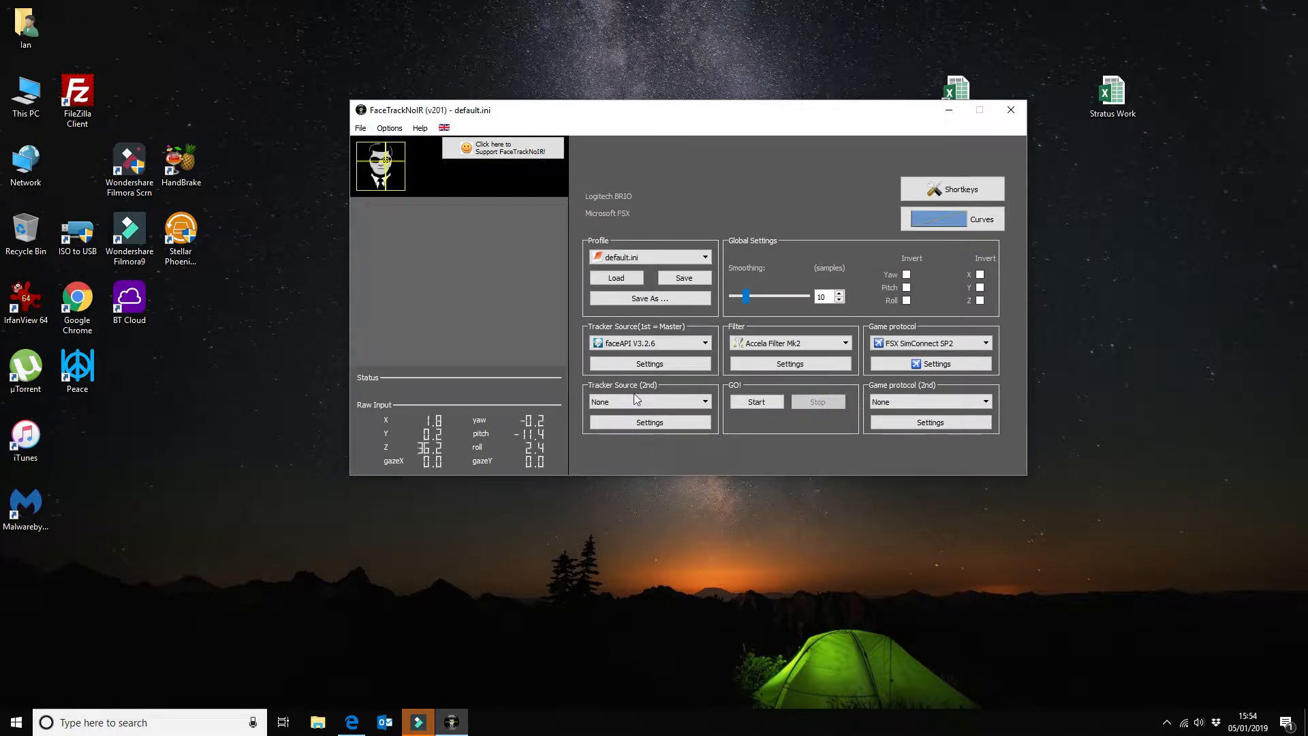
{"action": "left_click", "coordinate": [679, 366]}
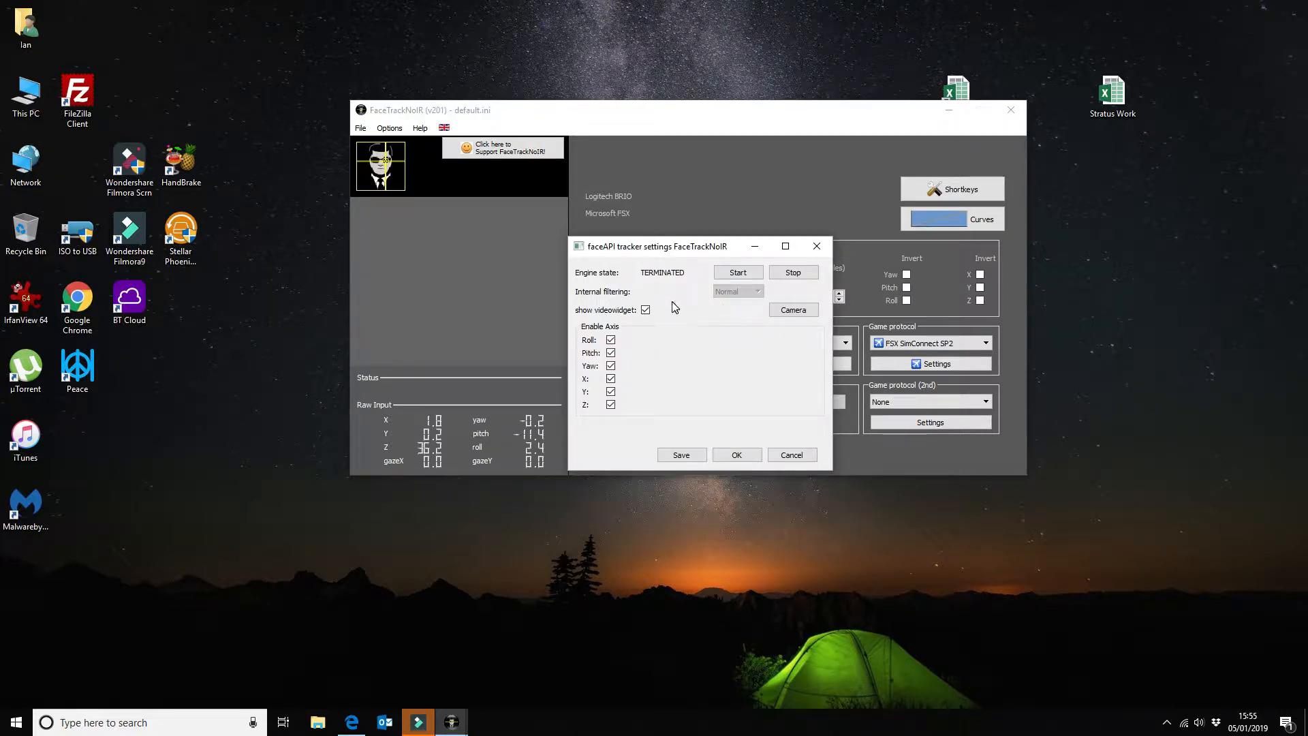
{"action": "left_click", "coordinate": [611, 340]}
{"action": "left_click", "coordinate": [611, 339]}
{"action": "left_click", "coordinate": [792, 454]}
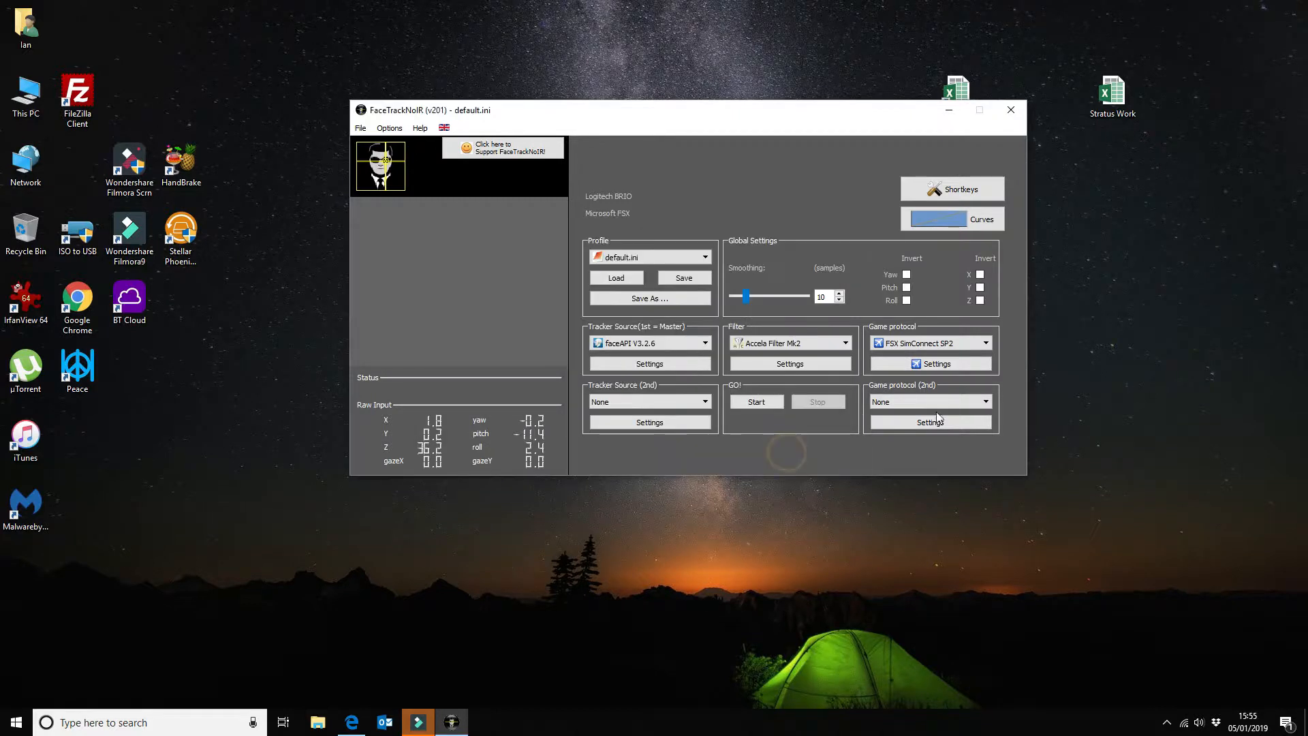
{"action": "left_click", "coordinate": [939, 365]}
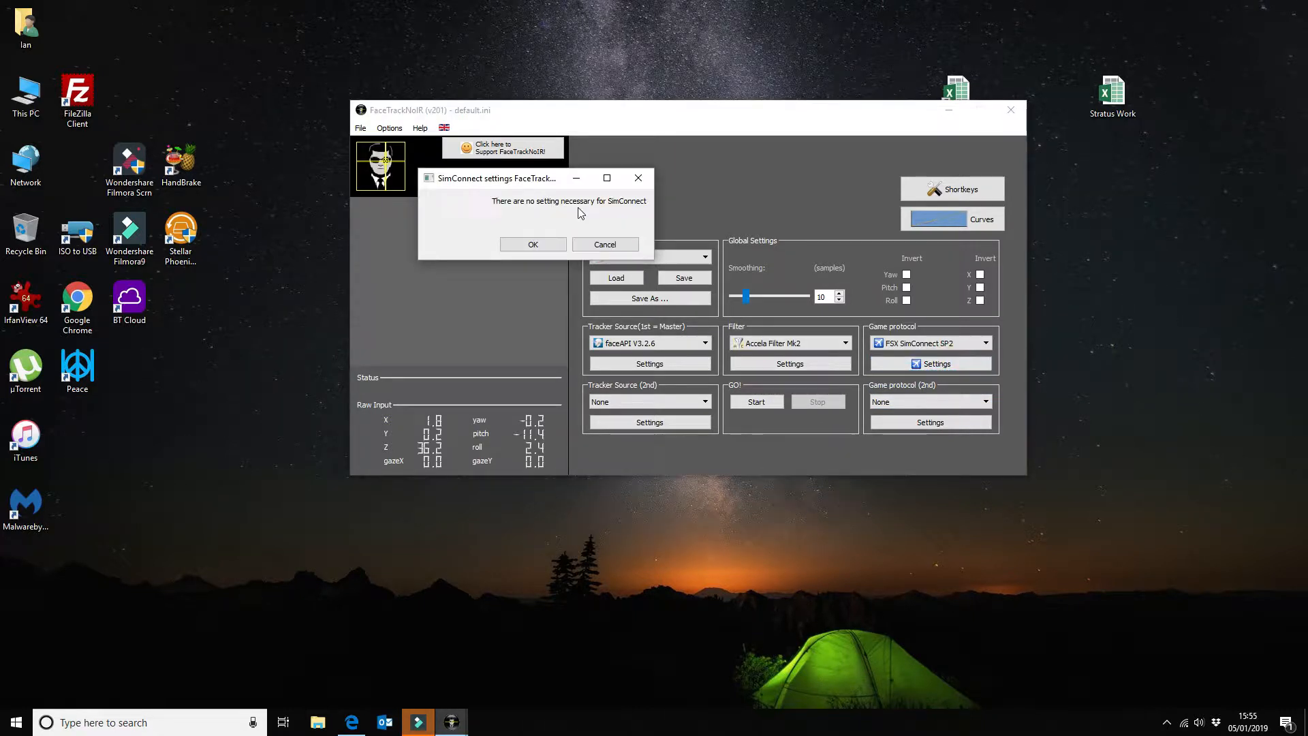
{"action": "left_click", "coordinate": [605, 246]}
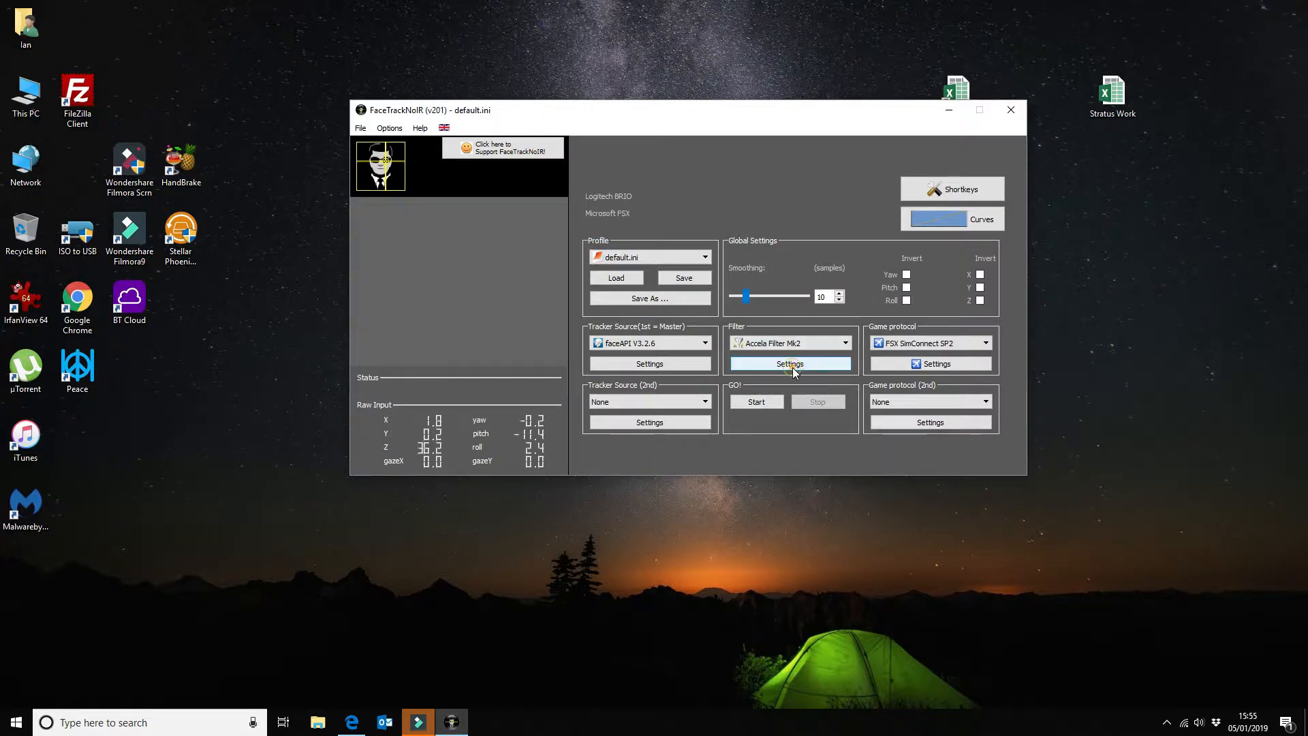
{"action": "left_click", "coordinate": [789, 364]}
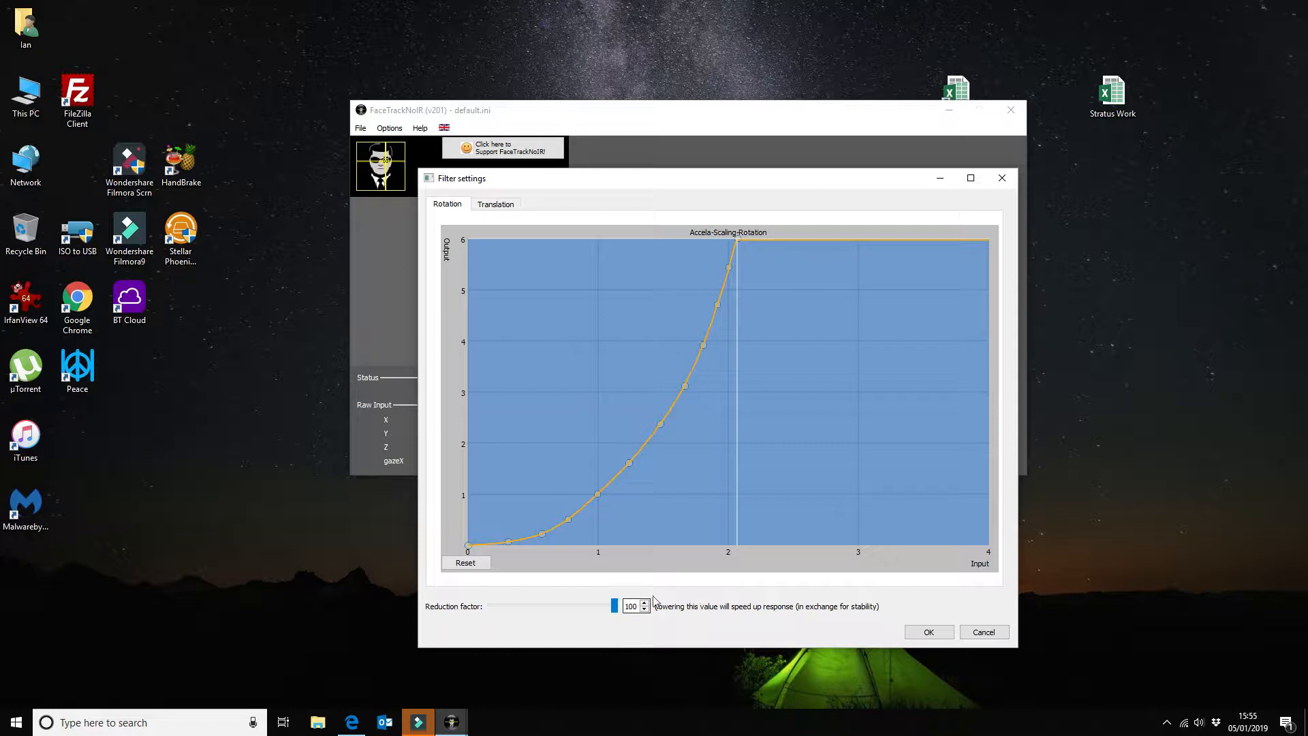
{"action": "left_click", "coordinate": [496, 205]}
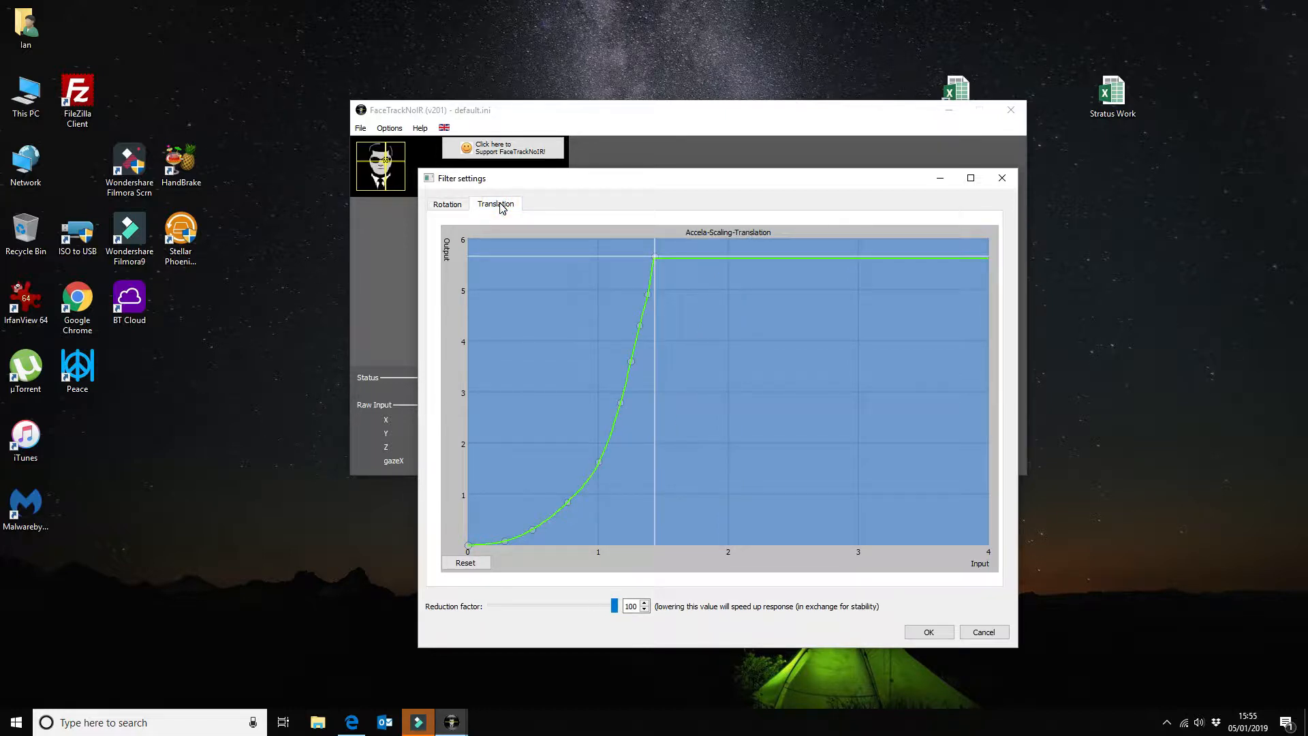
{"action": "left_click", "coordinate": [984, 633]}
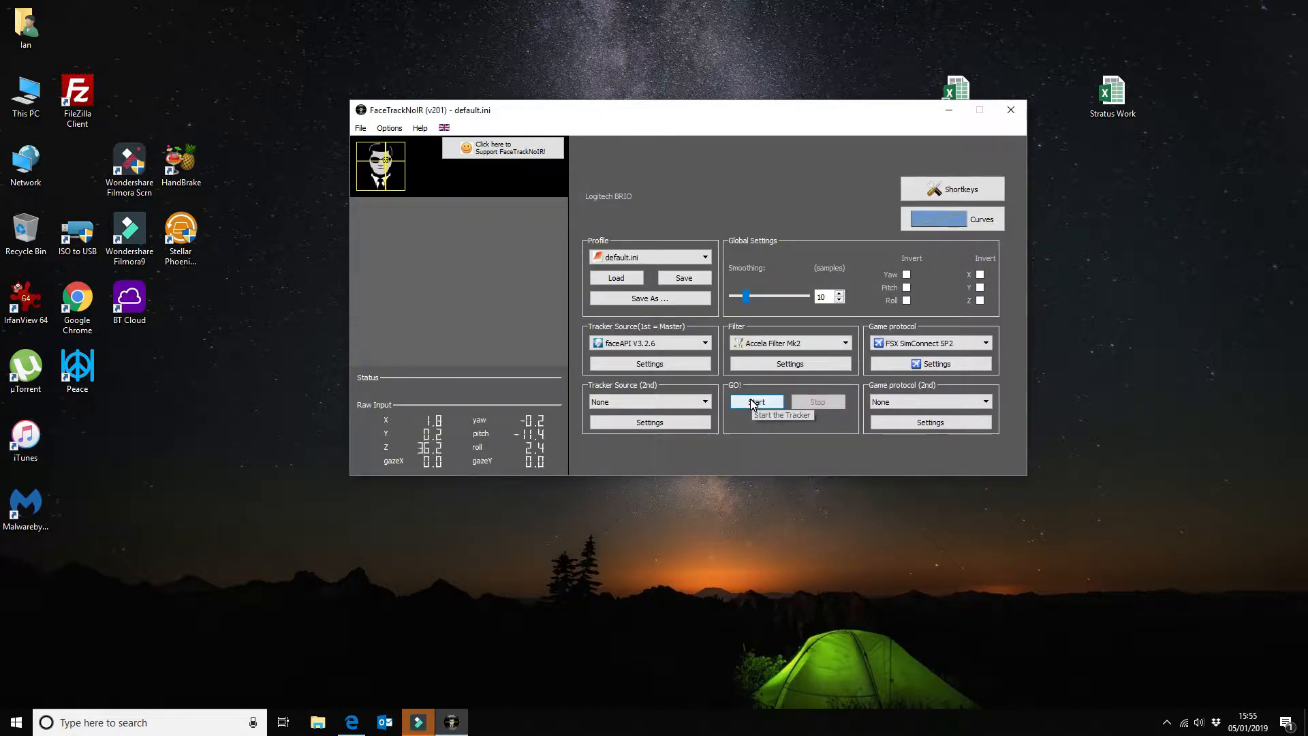
Start head tracking with the Logitech Brio from the GO! section
{"action": "left_click", "coordinate": [756, 405]}
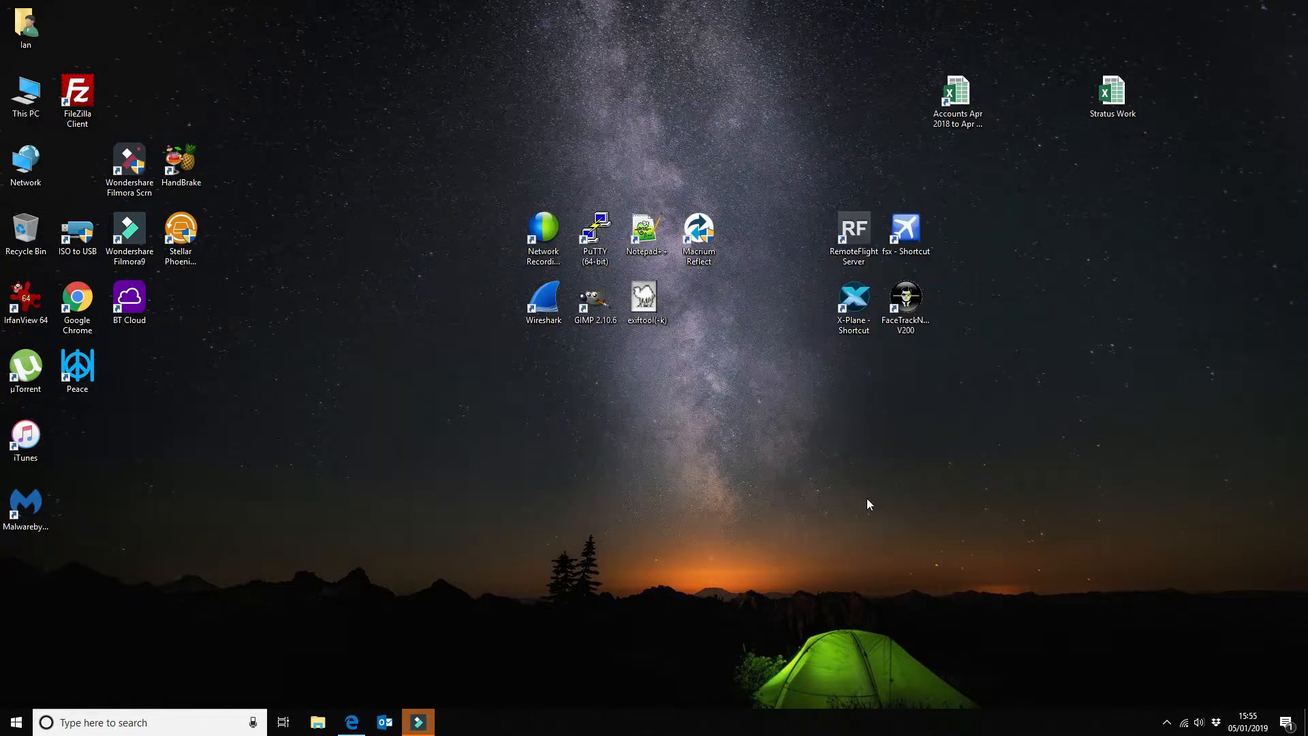
Launch Flight Simulator X from its desktop shortcut to the Free Flight screen
{"action": "double_click", "coordinate": [918, 240]}
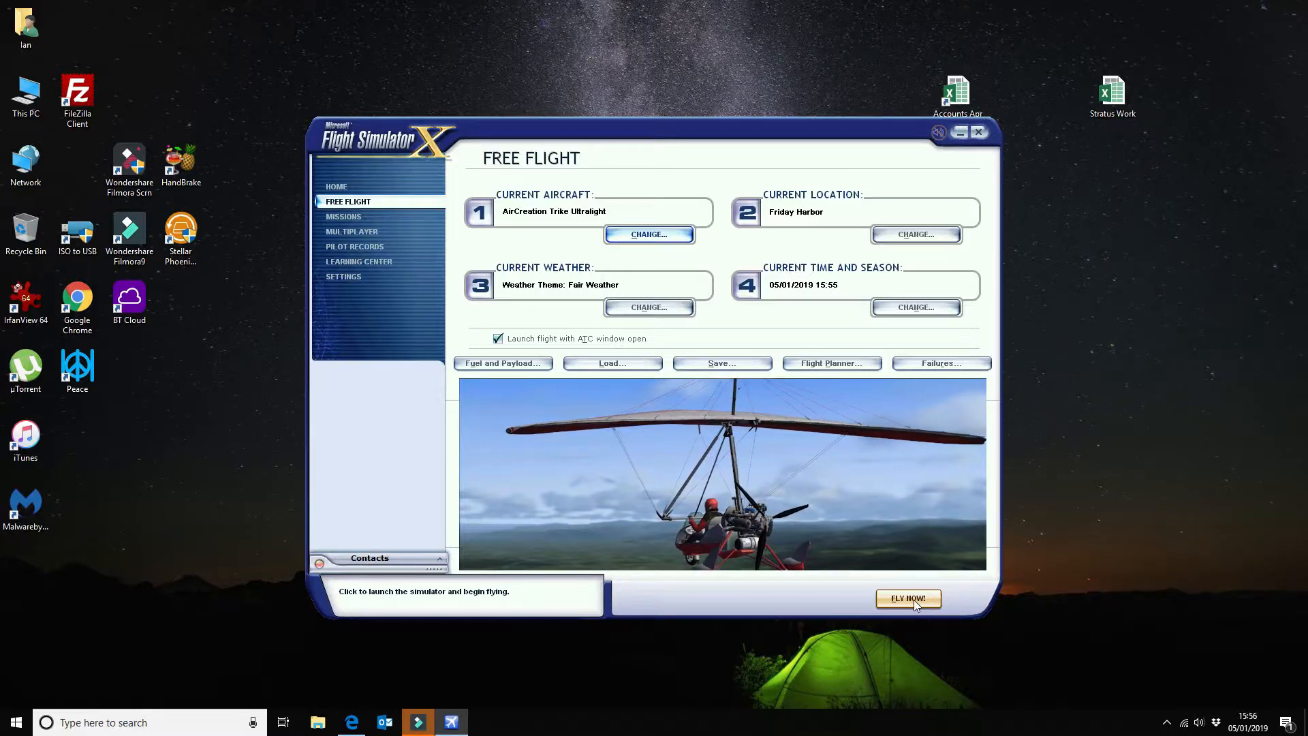
Start the free flight with FLY NOW! and fly using head tracking
{"action": "left_click", "coordinate": [914, 600]}
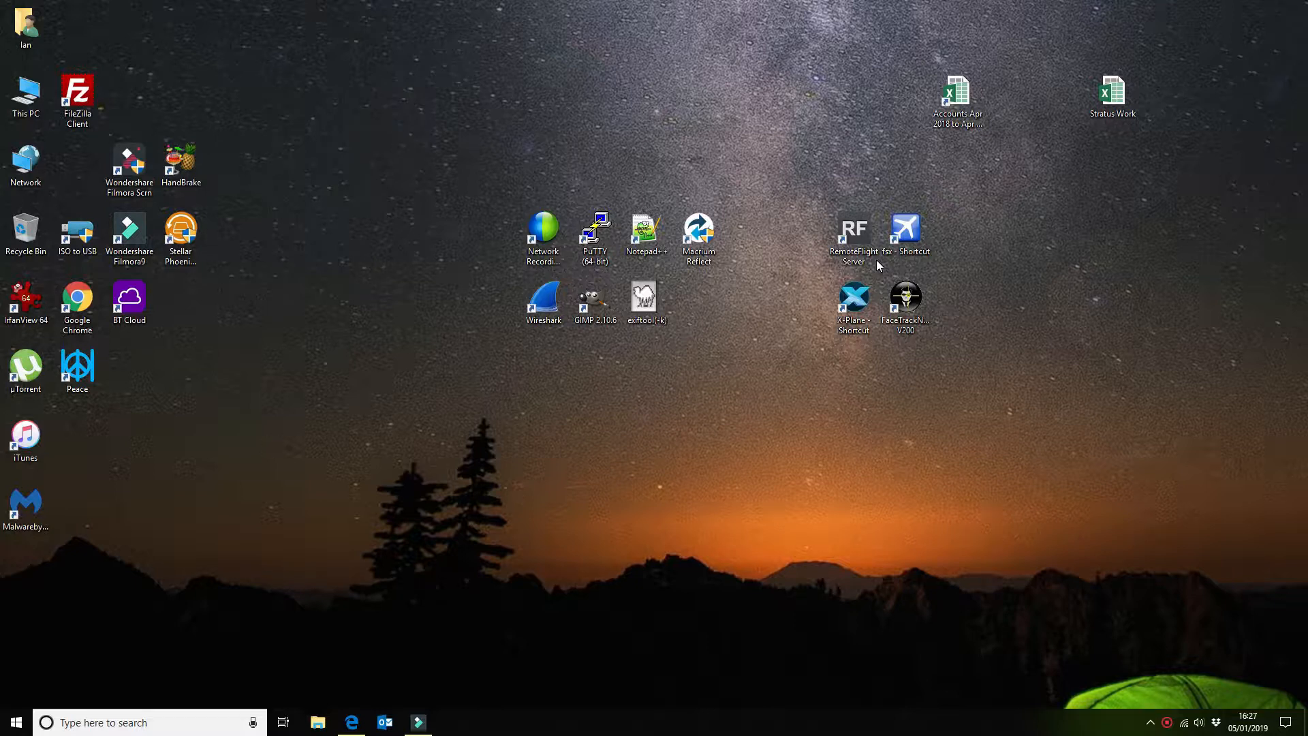
Restore the browser showing the installation page and select its address
{"action": "left_click", "coordinate": [353, 722]}
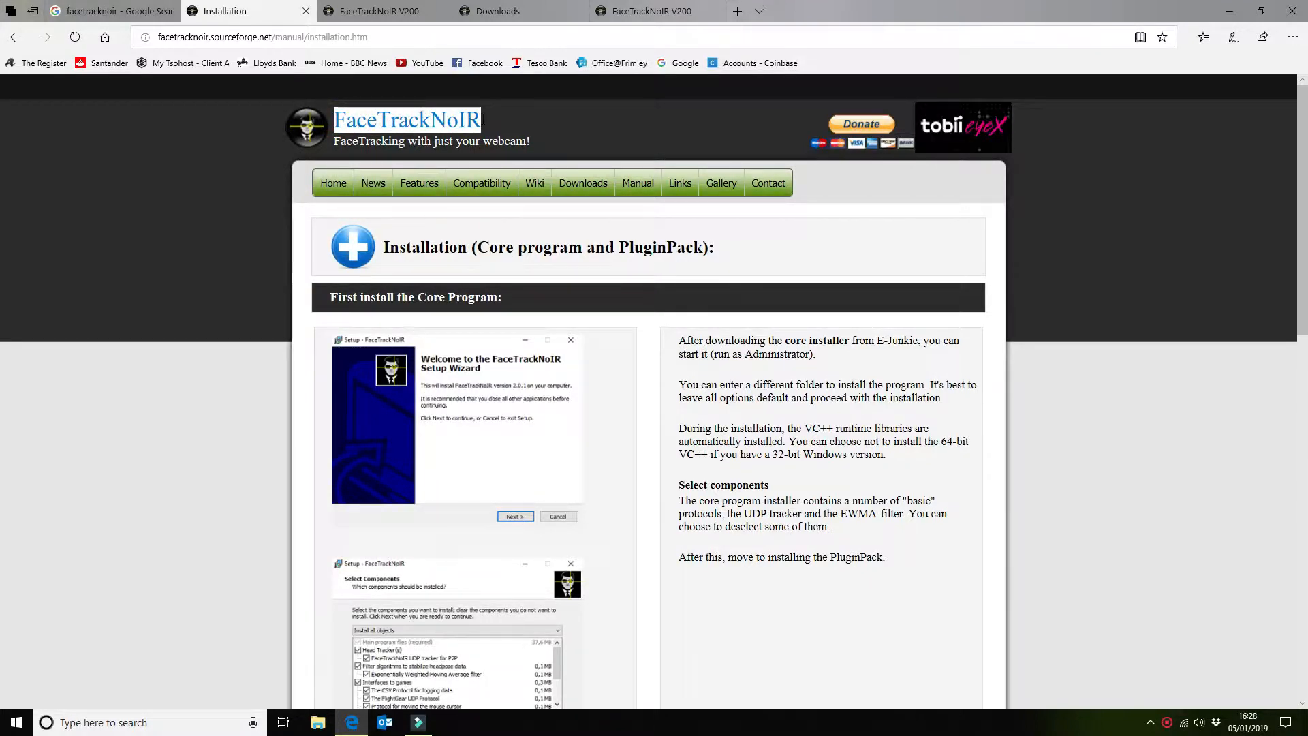
{"action": "left_click", "coordinate": [158, 37]}
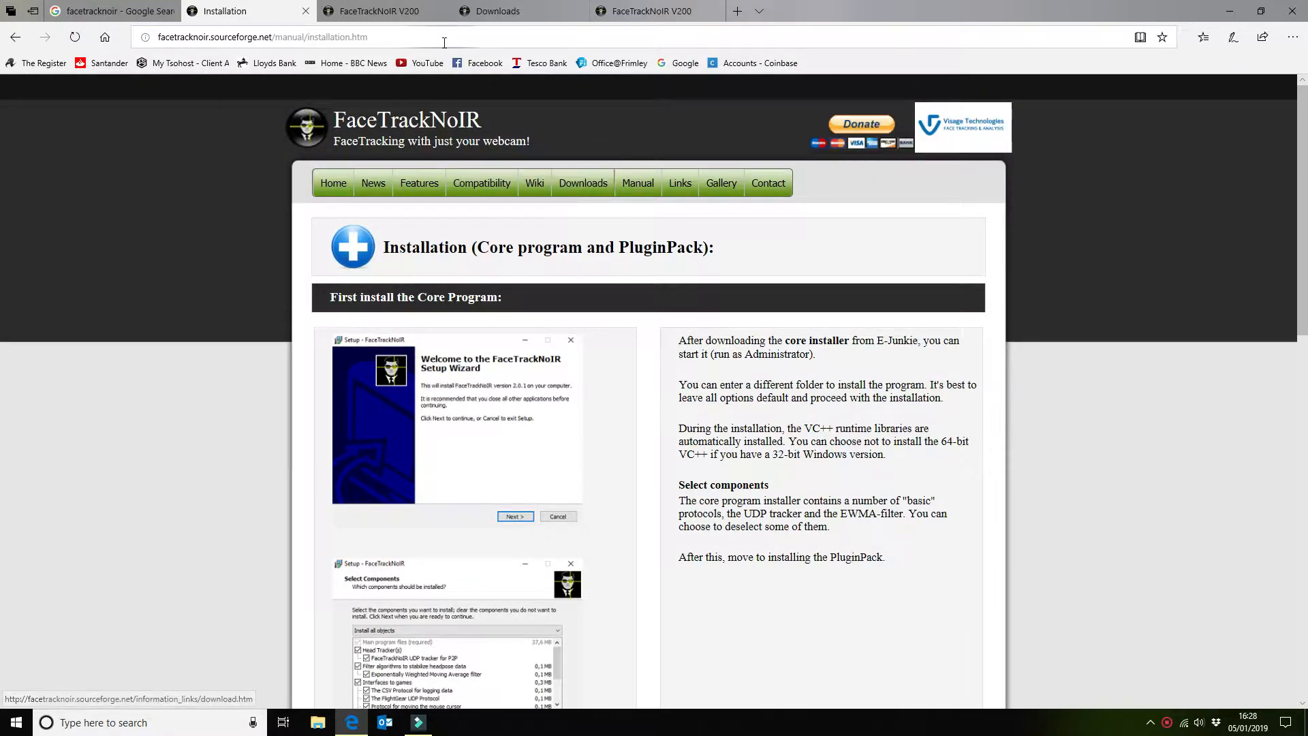
Go to Downloads, open the FaceTrackNoIR v200 site and highlight the Plugin-Pack v202a heading
{"action": "left_click", "coordinate": [583, 182]}
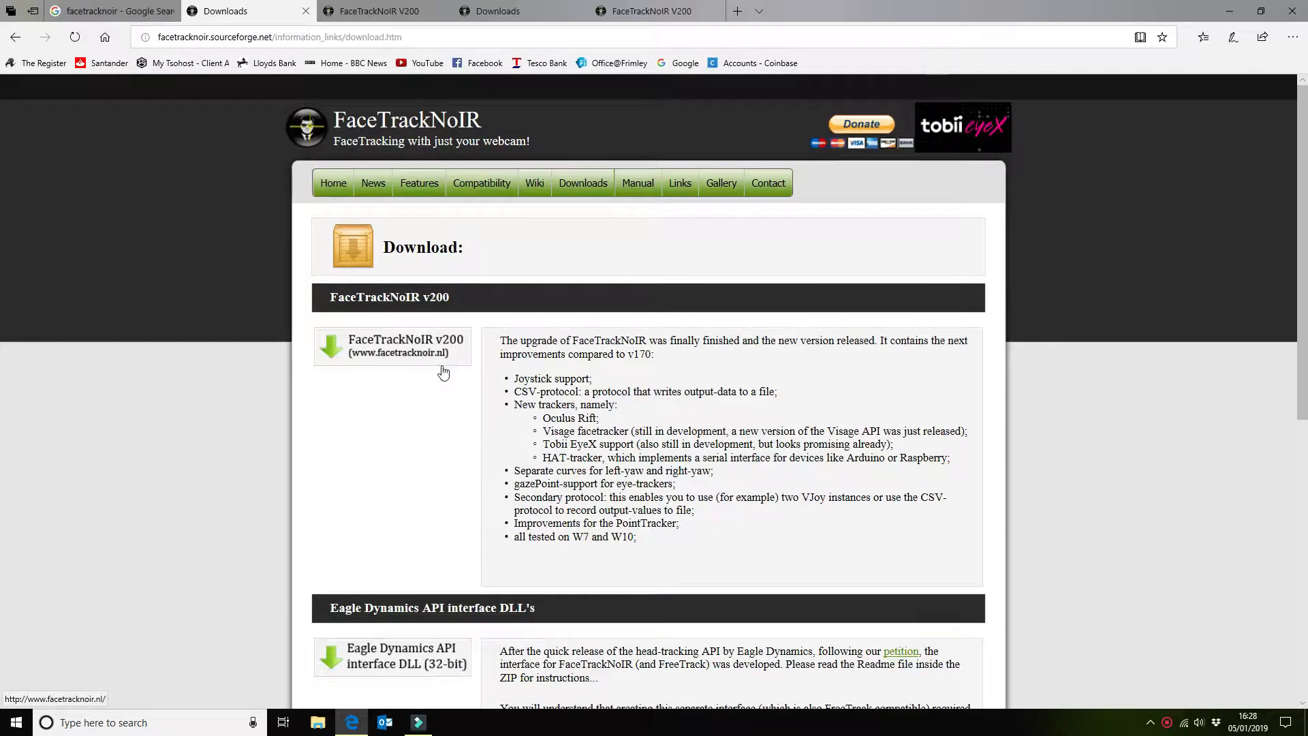
{"action": "left_click", "coordinate": [406, 346]}
{"action": "scroll", "coordinate": [646, 385], "scroll_direction": "down", "scroll_amount": 5}
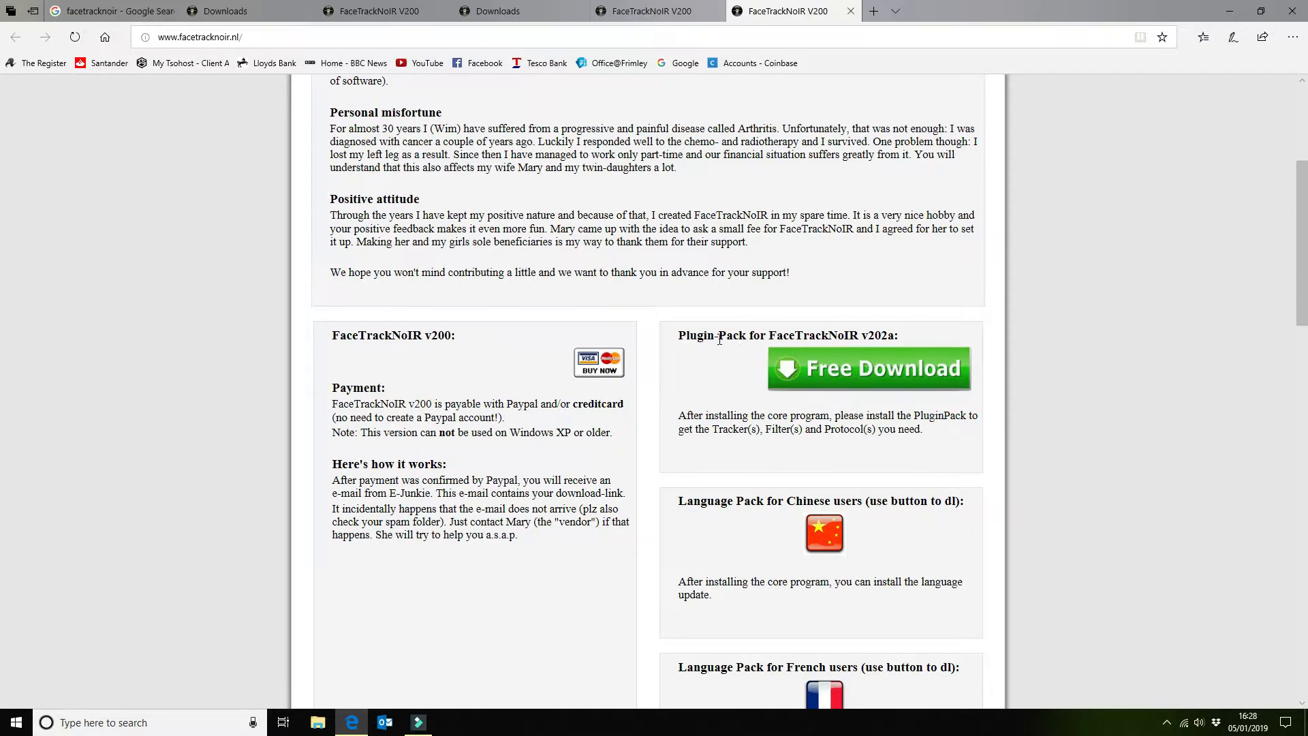
{"action": "left_click_drag", "start_coordinate": [680, 334], "coordinate": [900, 335]}
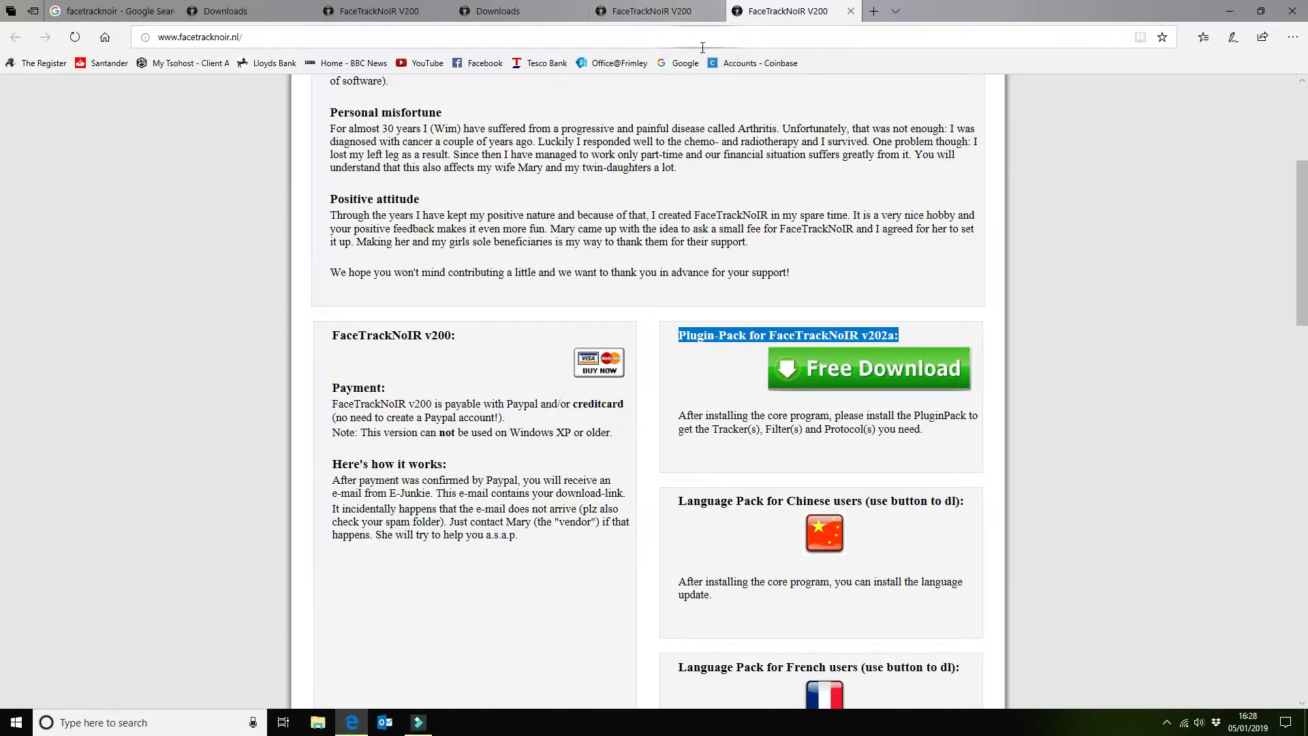
{"action": "scroll", "coordinate": [533, 310], "scroll_direction": "up", "scroll_amount": 2}
{"action": "scroll", "coordinate": [534, 311], "scroll_direction": "up", "scroll_amount": 2}
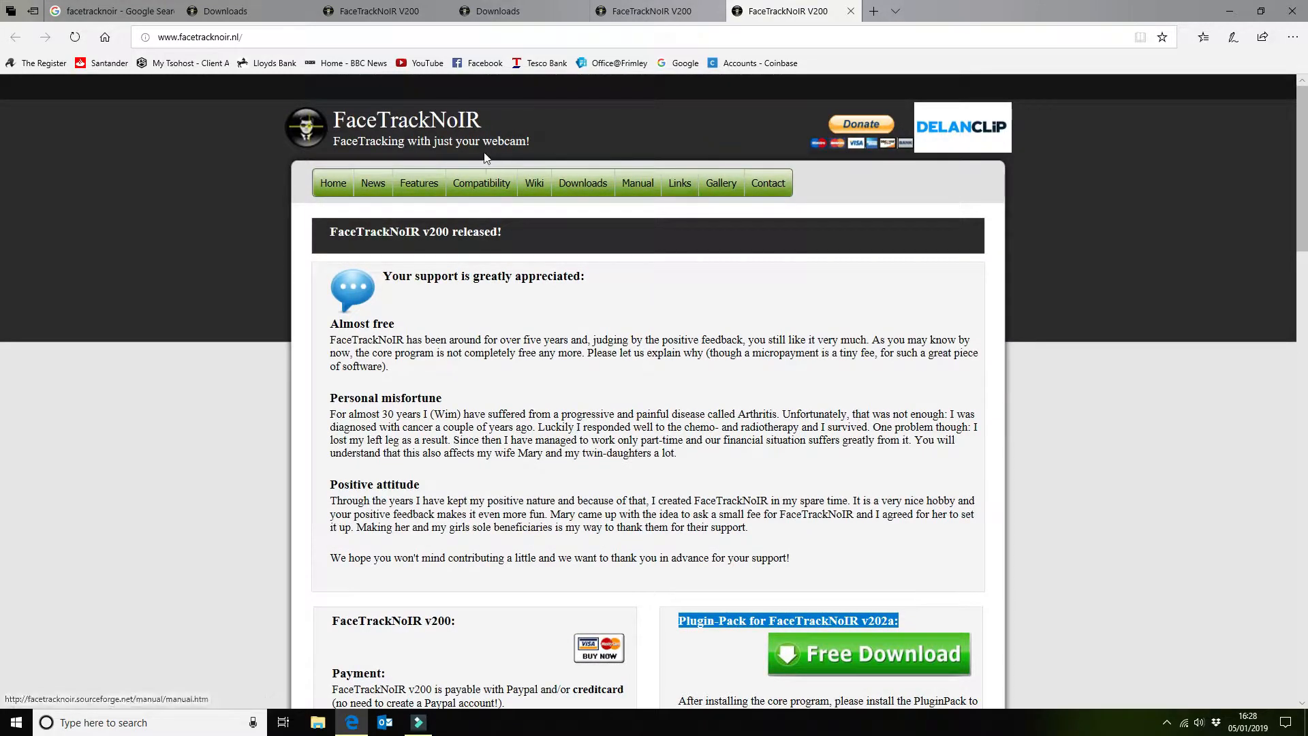